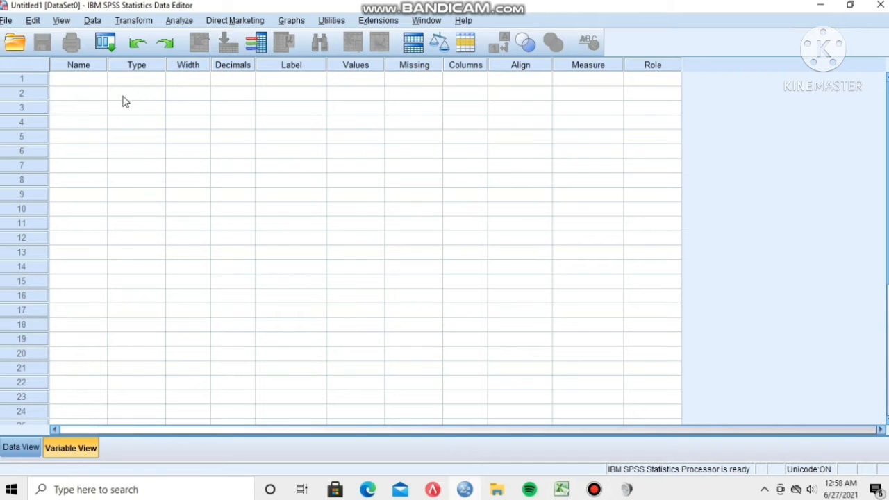
Step: Define three variables named X1, X2 and Y in the first three rows of the variable list
{"action": "left_click", "coordinate": [102, 81]}
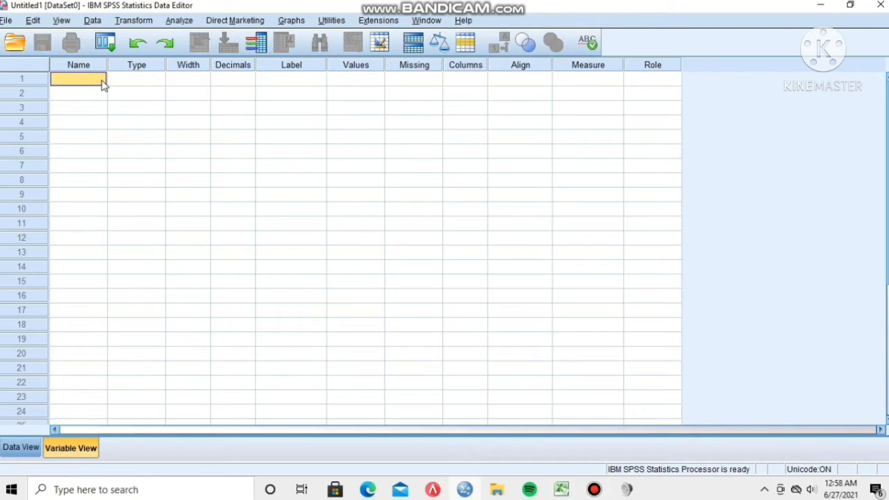
{"action": "type", "text": "X1"}
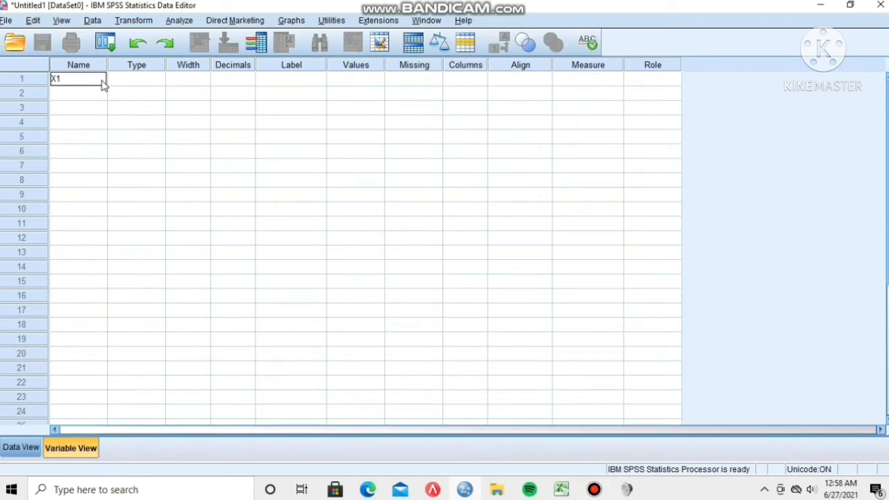
{"action": "key", "text": "Return"}
{"action": "type", "text": "X2"}
{"action": "key", "text": "Return"}
{"action": "type", "text": "Y"}
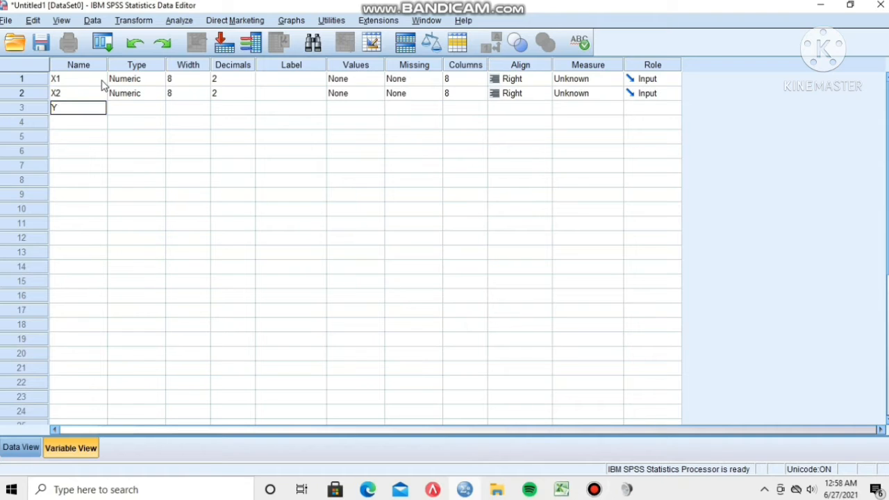
Step: Label variable X1 as HARGA and look up the other column headings in the tabel uji asumsi workbook in Excel
{"action": "left_click", "coordinate": [275, 77]}
{"action": "type", "text": "HARGA"}
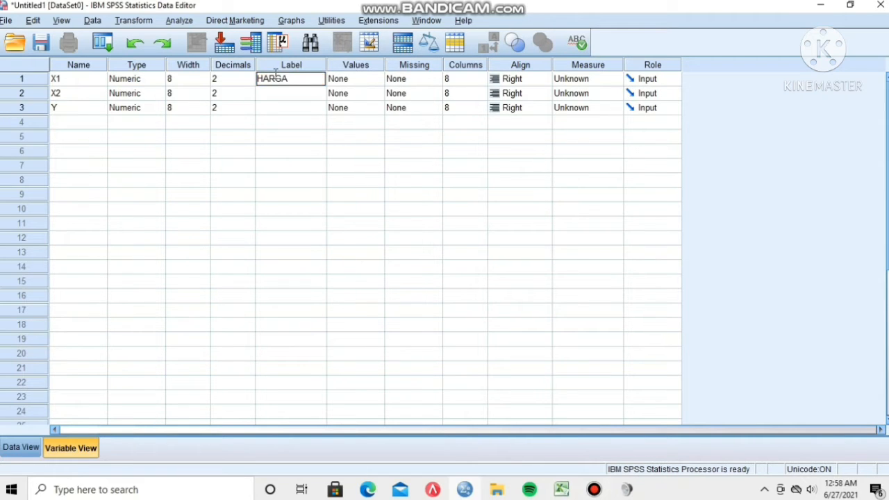
{"action": "left_click", "coordinate": [303, 96]}
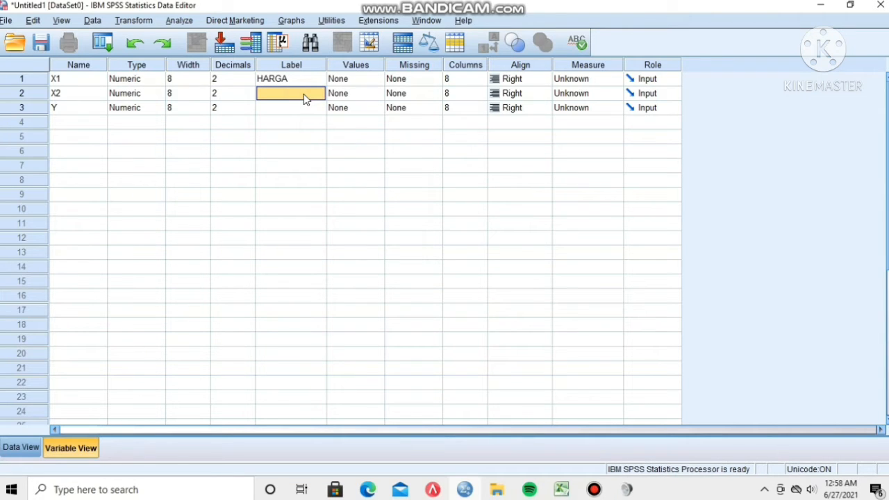
{"action": "key", "text": "alt+Tab"}
{"action": "key", "text": "alt+Tab"}
{"action": "key", "text": "alt+Tab"}
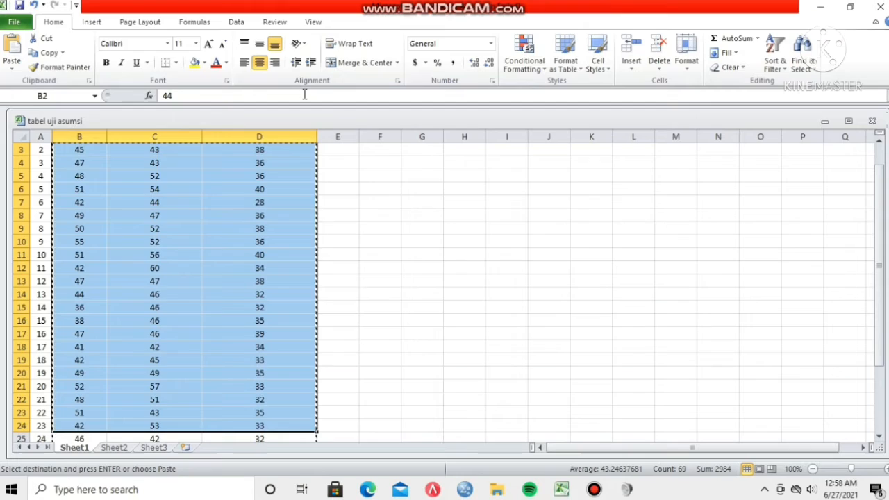
{"action": "key", "text": "Up"}
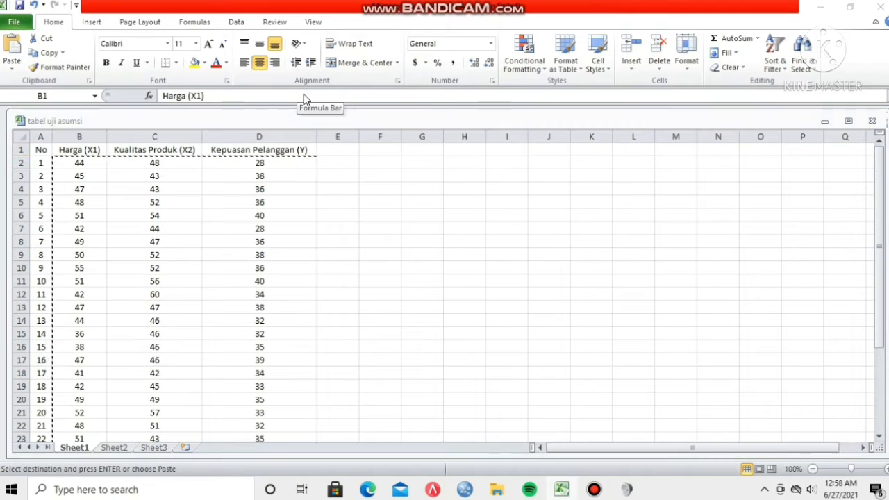
Step: Return to SPSS and label X2 as KUALITAS PRODUK and Y as KEPUASAN PELANGGAN
{"action": "key", "text": "alt+Tab"}
{"action": "type", "text": "K"}
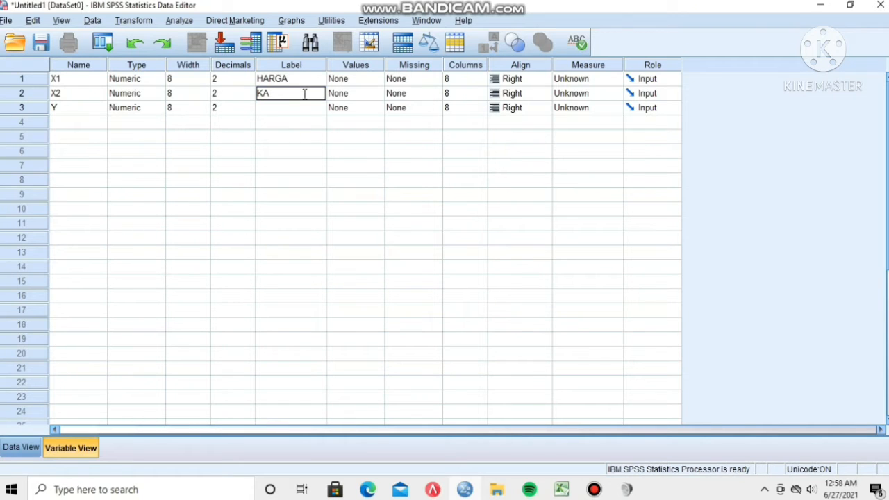
{"action": "type", "text": "UALITAS PRODUK"}
{"action": "key", "text": "Return"}
{"action": "type", "text": "KEP"}
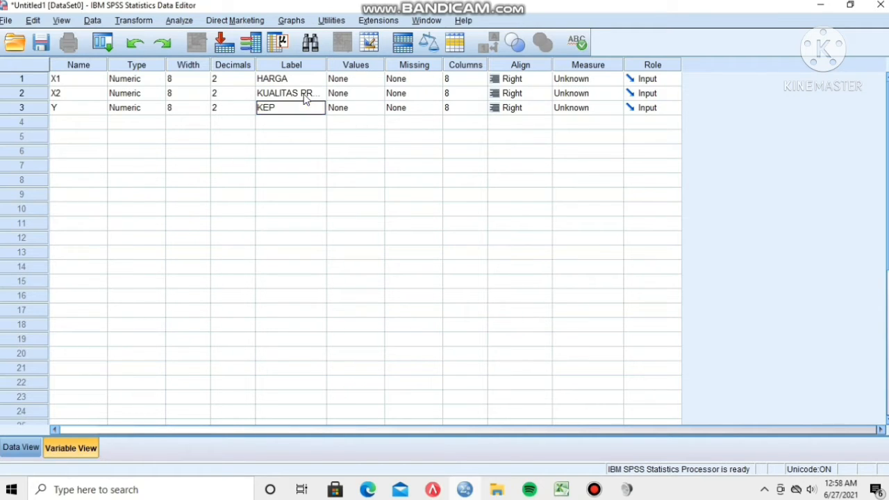
{"action": "type", "text": "UAS"}
{"action": "type", "text": "AN PEL"}
{"action": "type", "text": "ANGGAN"}
Step: Set the measurement level of X1 and X2 to Scale and show the data sheet
{"action": "left_click", "coordinate": [585, 82]}
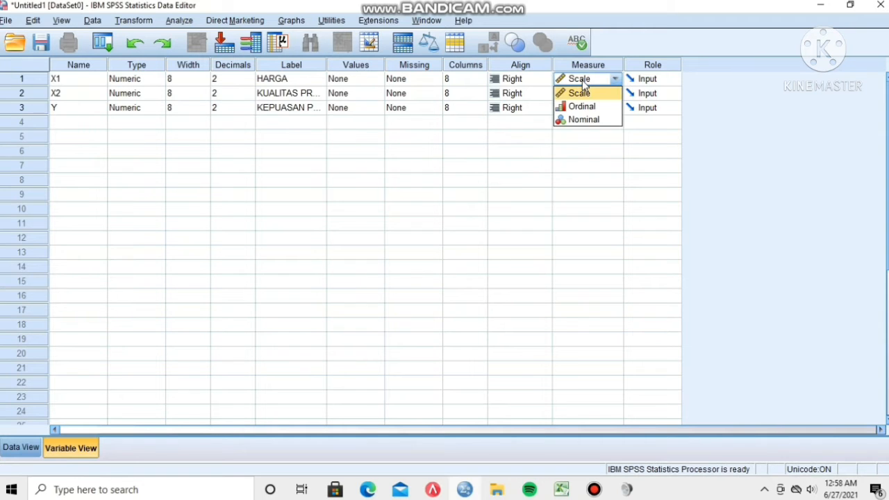
{"action": "left_click", "coordinate": [582, 92]}
{"action": "left_click", "coordinate": [582, 93]}
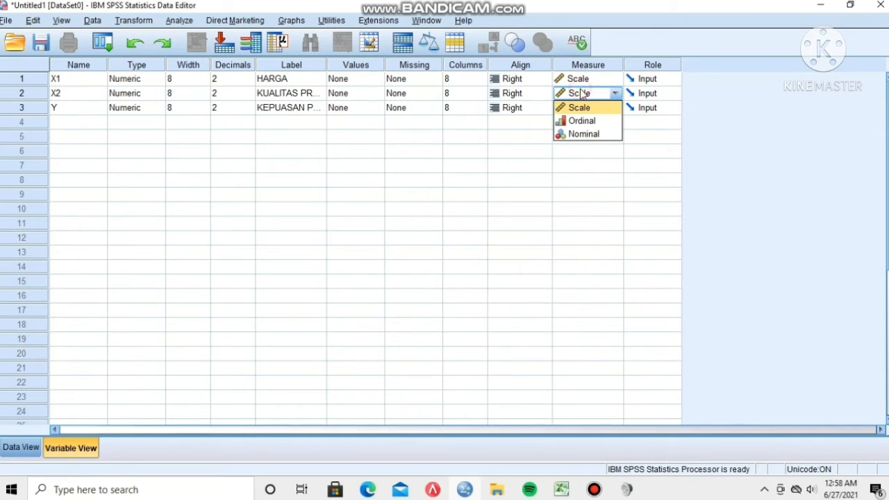
{"action": "left_click", "coordinate": [581, 108]}
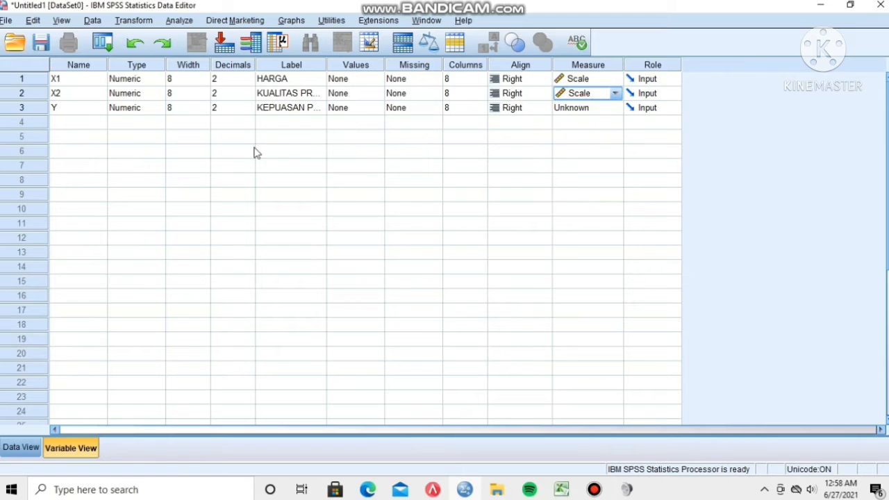
{"action": "left_click", "coordinate": [21, 448]}
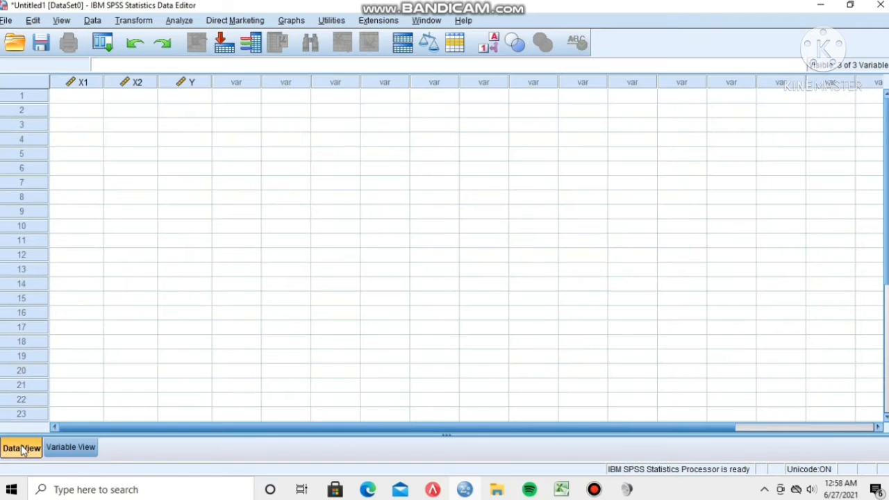
Step: Switch to the tabel uji asumsi workbook in Excel and copy the data values in B2:D31 without the headings
{"action": "left_click", "coordinate": [574, 491]}
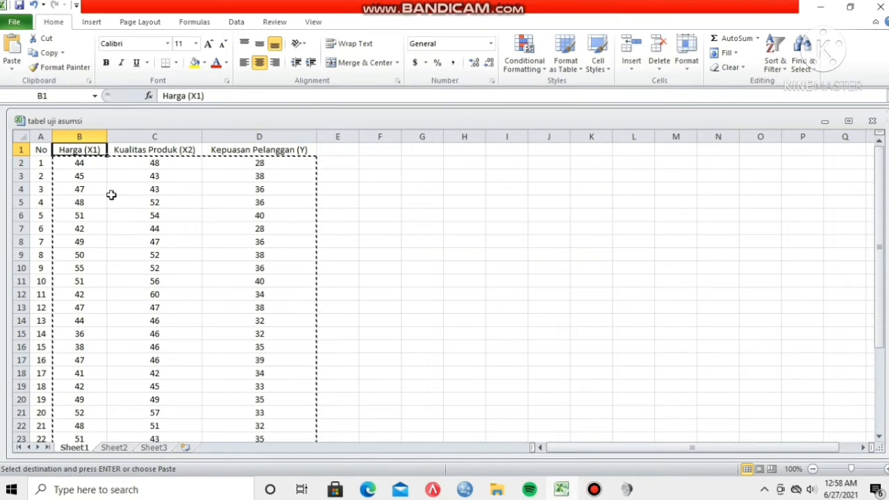
{"action": "double_click", "coordinate": [111, 196]}
{"action": "left_click", "coordinate": [80, 292]}
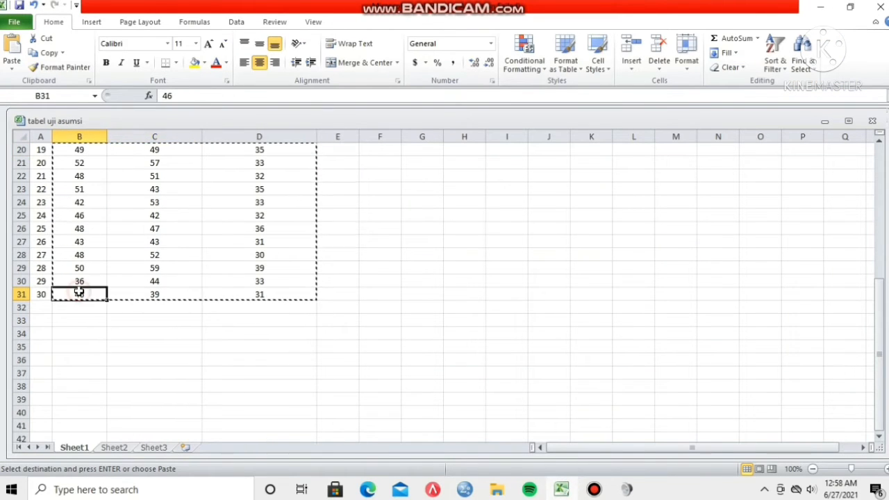
{"action": "key", "text": "Right"}
{"action": "key", "text": "Right"}
{"action": "key", "text": "Left"}
{"action": "key", "text": "Left"}
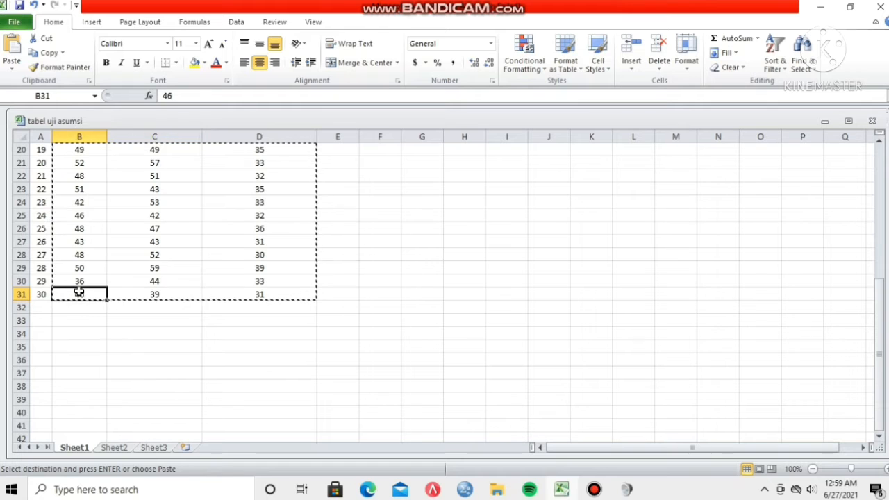
{"action": "key", "text": "shift+Right"}
{"action": "key", "text": "shift+Right"}
{"action": "key", "text": "shift+Up"}
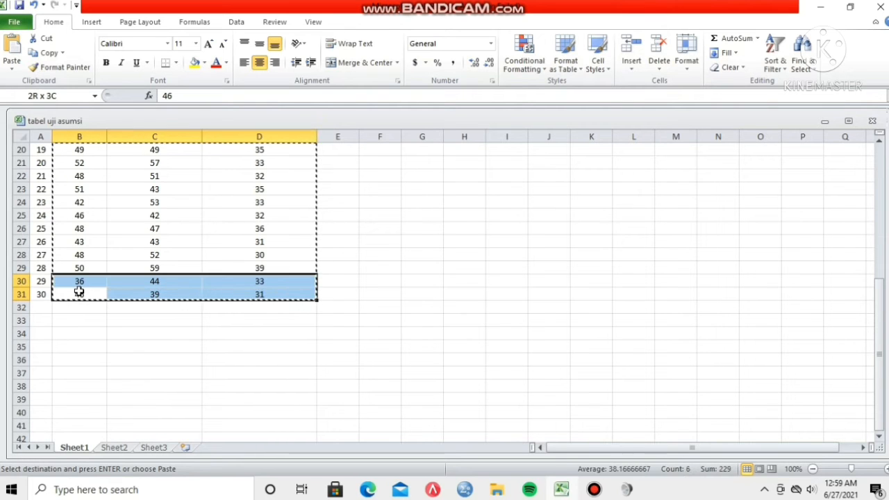
{"action": "key", "text": "shift+Up"}
{"action": "key", "text": "shift+Up"}
{"action": "key", "text": "shift+Up"}
{"action": "key", "text": "shift+Up"}
{"action": "key", "text": "shift+Up"}
{"action": "key", "text": "shift+Up"}
{"action": "key", "text": "shift+Up"}
{"action": "key", "text": "shift+Up"}
{"action": "key", "text": "shift+Up"}
{"action": "key", "text": "shift+Up"}
{"action": "key", "text": "shift+Up"}
{"action": "key", "text": "shift+Up"}
{"action": "key", "text": "shift+Up"}
{"action": "key", "text": "shift+Up"}
{"action": "key", "text": "shift+Up"}
{"action": "key", "text": "shift+Up"}
{"action": "key", "text": "shift+Up"}
{"action": "key", "text": "shift+Up"}
{"action": "key", "text": "shift+Up"}
{"action": "key", "text": "shift+Up"}
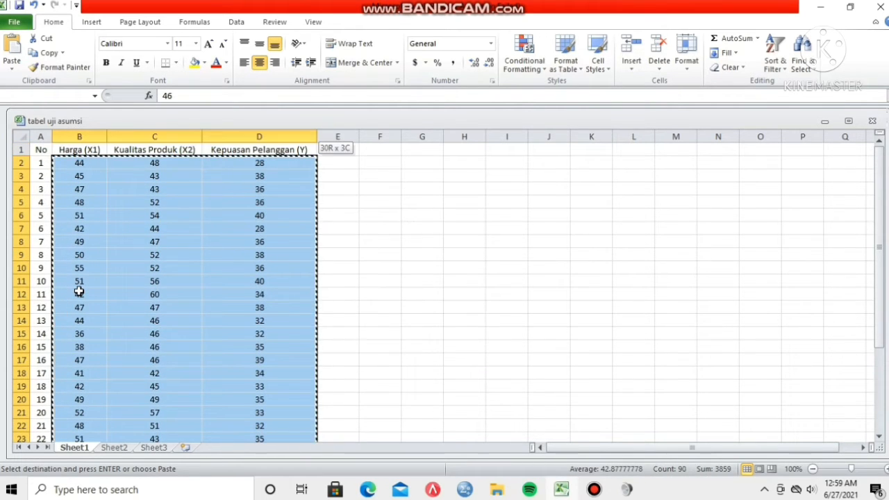
{"action": "right_click", "coordinate": [79, 291]}
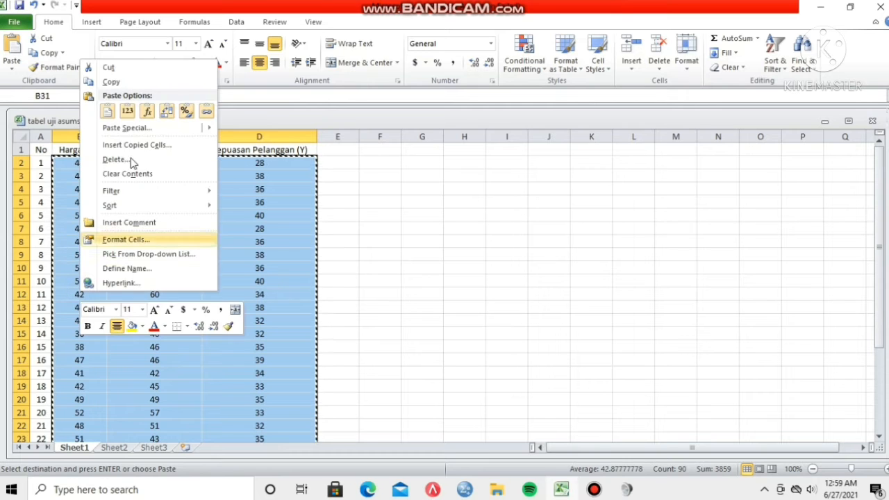
{"action": "left_click", "coordinate": [116, 83]}
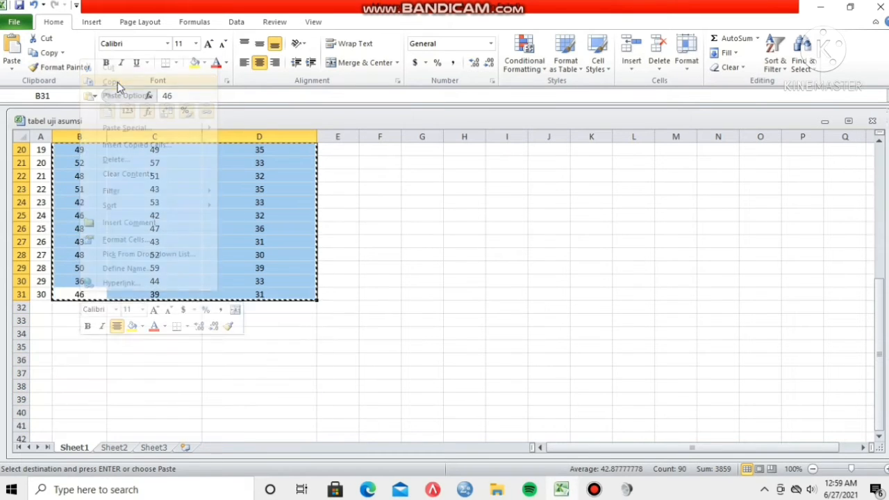
Step: Switch back to SPSS and paste the copied values into the data sheet, starting at the first case of X1
{"action": "left_click", "coordinate": [465, 490]}
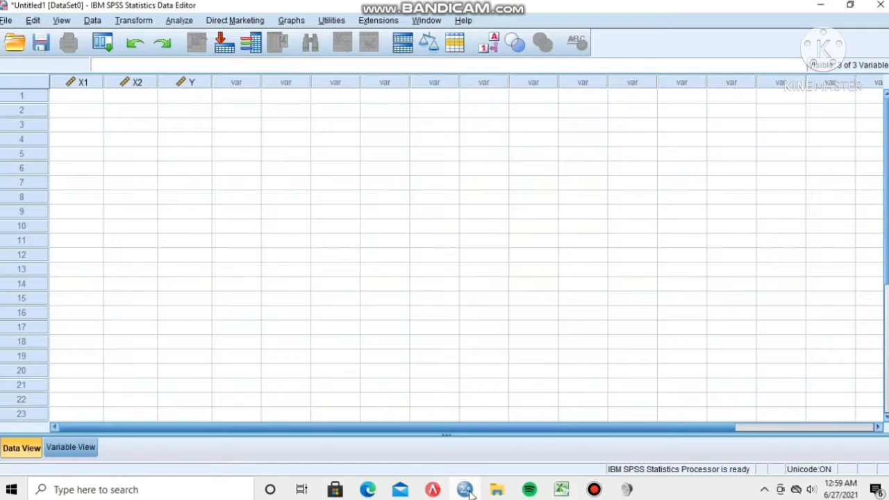
{"action": "left_click", "coordinate": [90, 99]}
{"action": "right_click", "coordinate": [91, 102]}
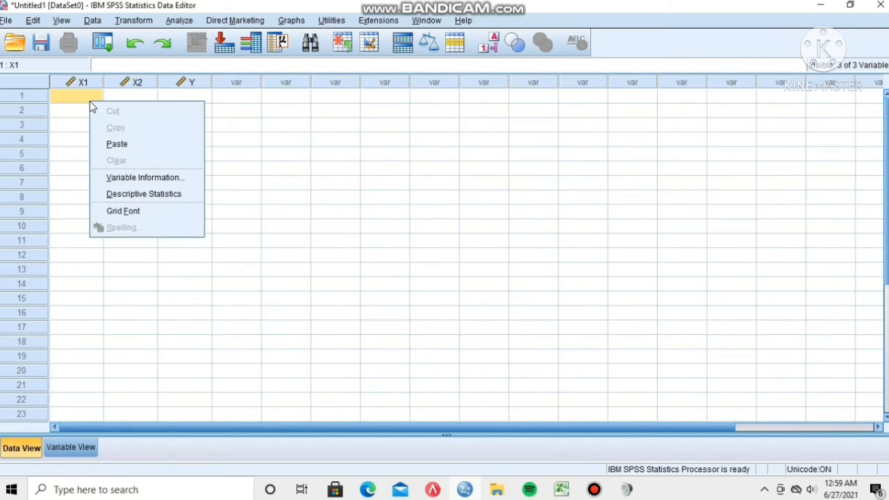
{"action": "left_click", "coordinate": [118, 144]}
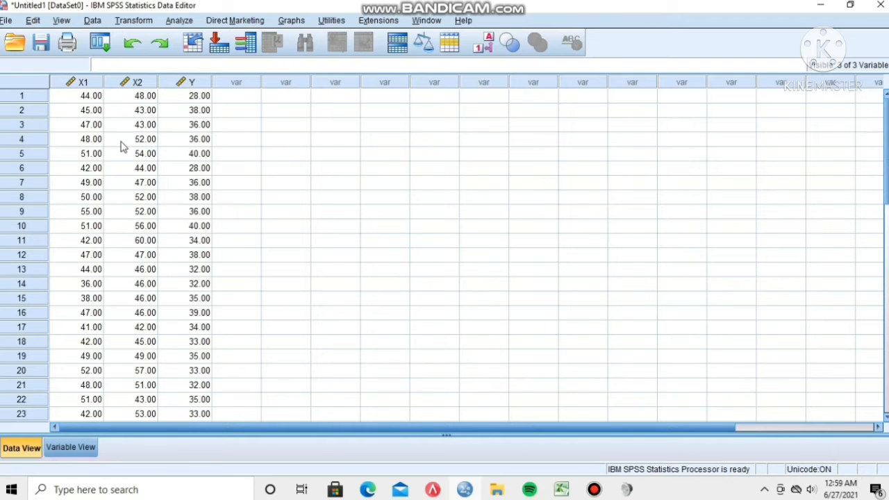
Step: Start a Linear Regression with HARGA and KUALITAS PRODUK as independent variables and KEPUASAN PELANGGAN as the dependent variable
{"action": "left_click", "coordinate": [187, 21]}
{"action": "mouse_move", "coordinate": [211, 162]}
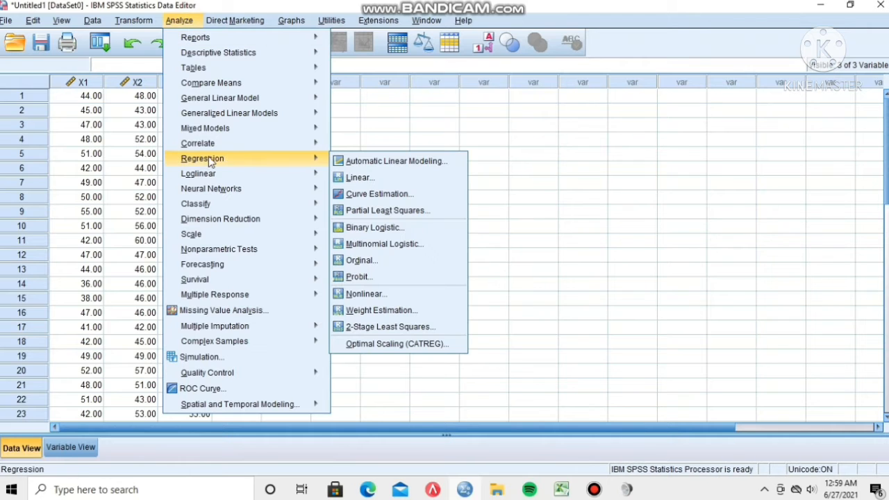
{"action": "mouse_move", "coordinate": [316, 173]}
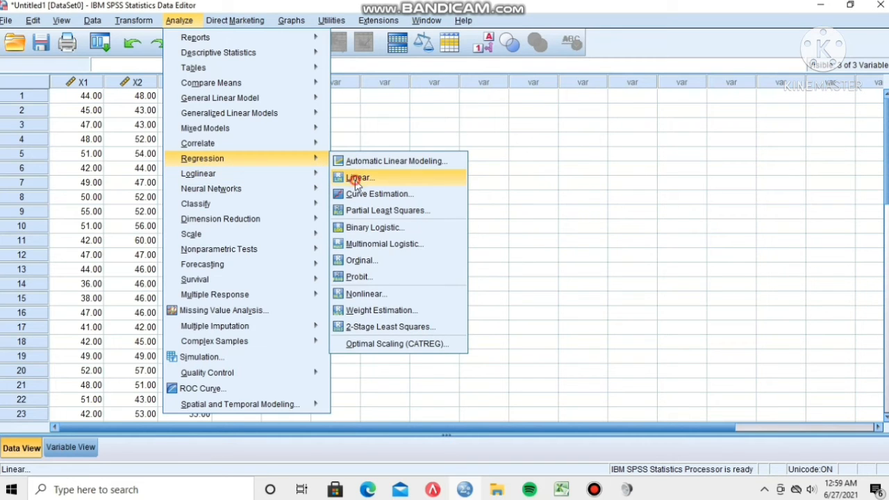
{"action": "left_click", "coordinate": [355, 178]}
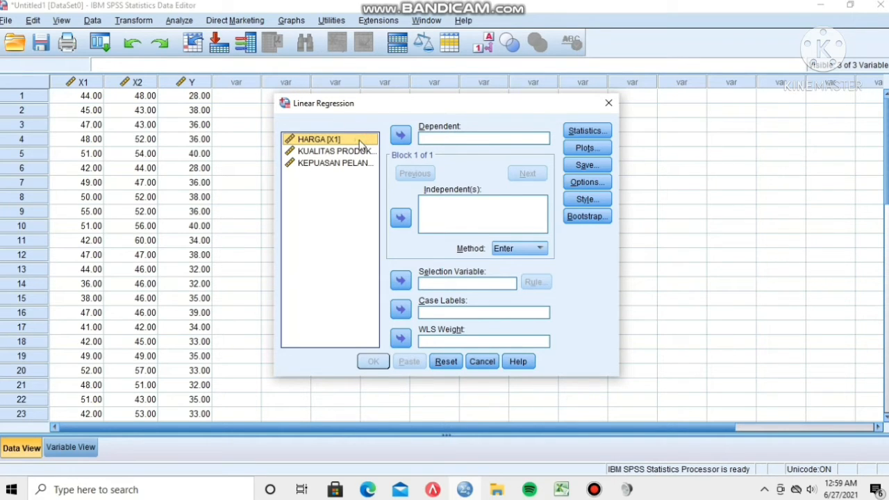
{"action": "left_click", "coordinate": [403, 217]}
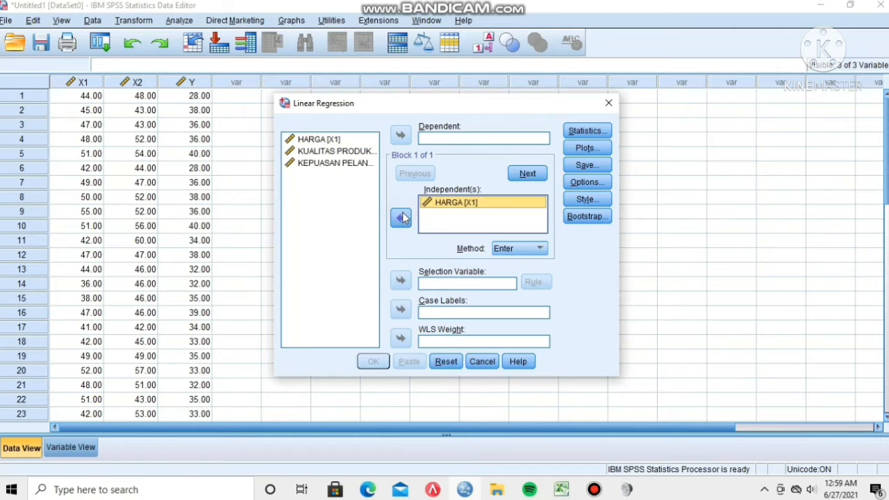
{"action": "left_click", "coordinate": [348, 153]}
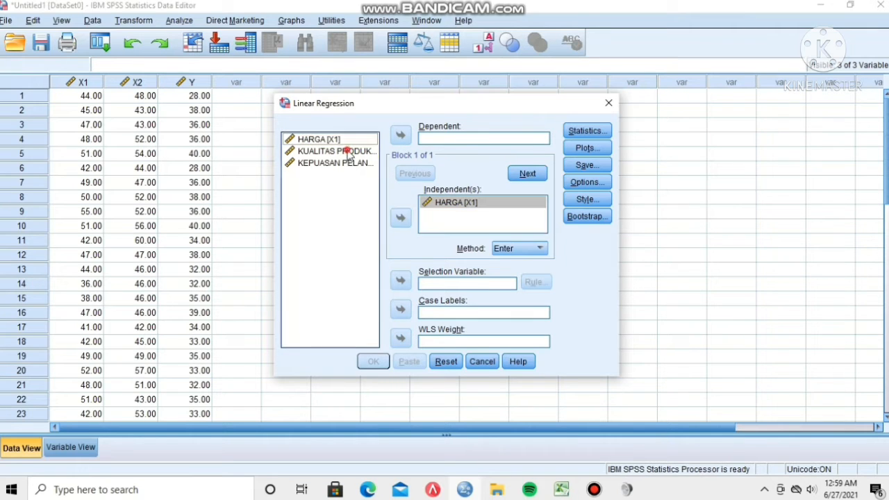
{"action": "left_click", "coordinate": [401, 220]}
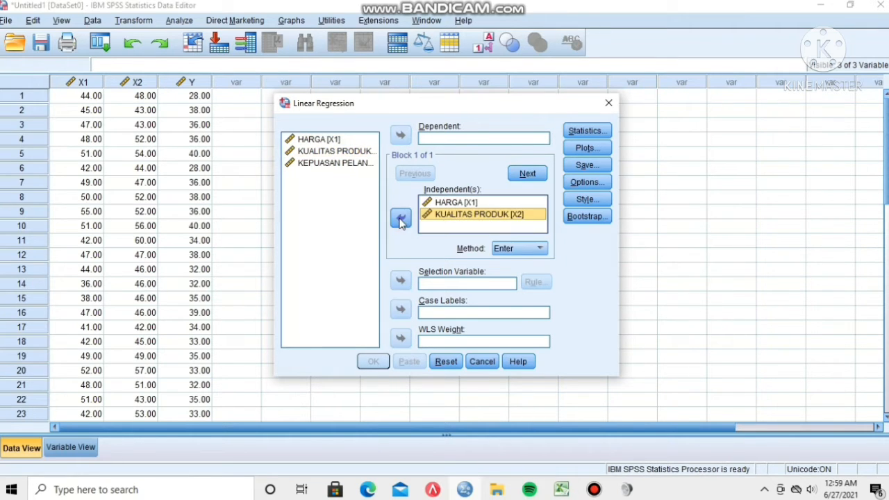
{"action": "left_click", "coordinate": [329, 164]}
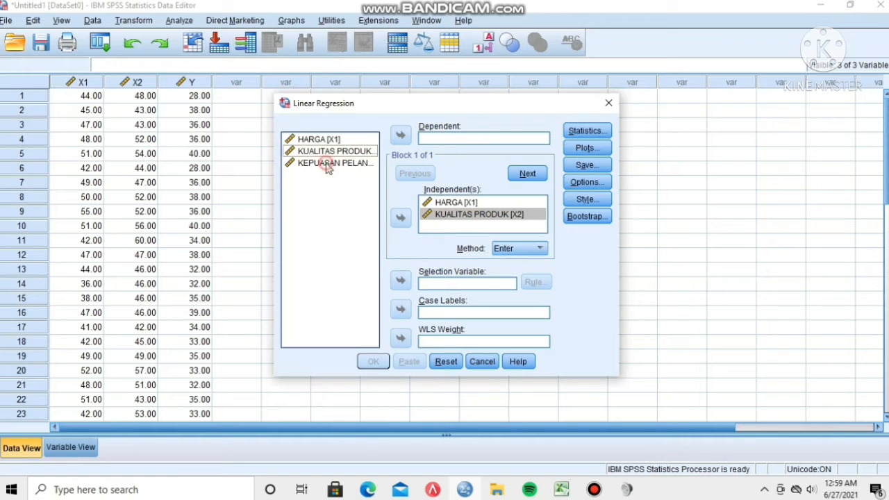
{"action": "left_click", "coordinate": [401, 136]}
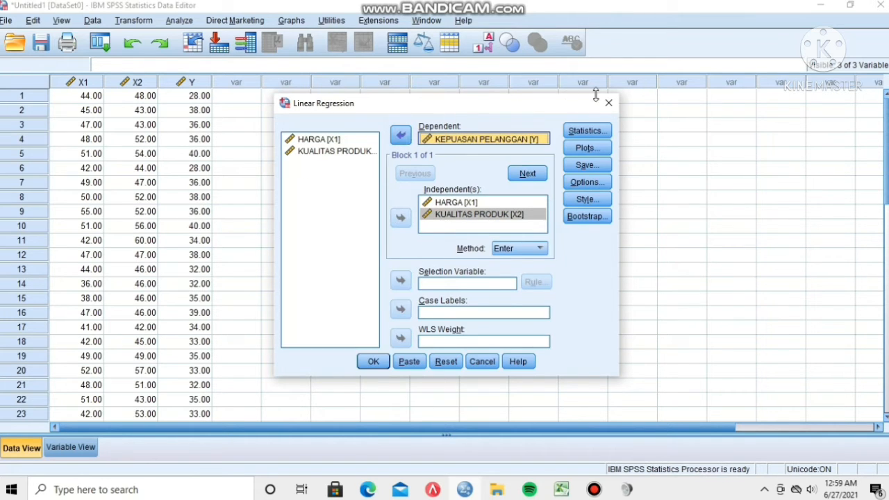
Step: Add Collinearity diagnostics to the statistics of the linear regression
{"action": "left_click", "coordinate": [569, 134]}
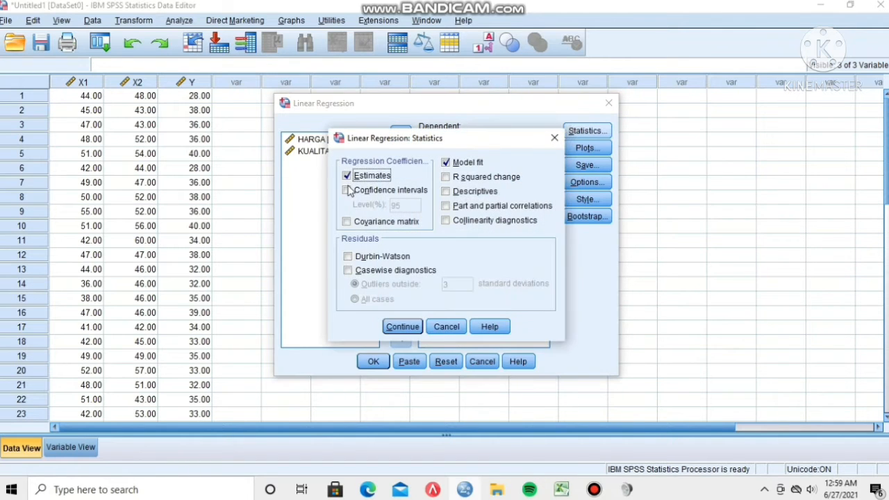
{"action": "left_click", "coordinate": [457, 222]}
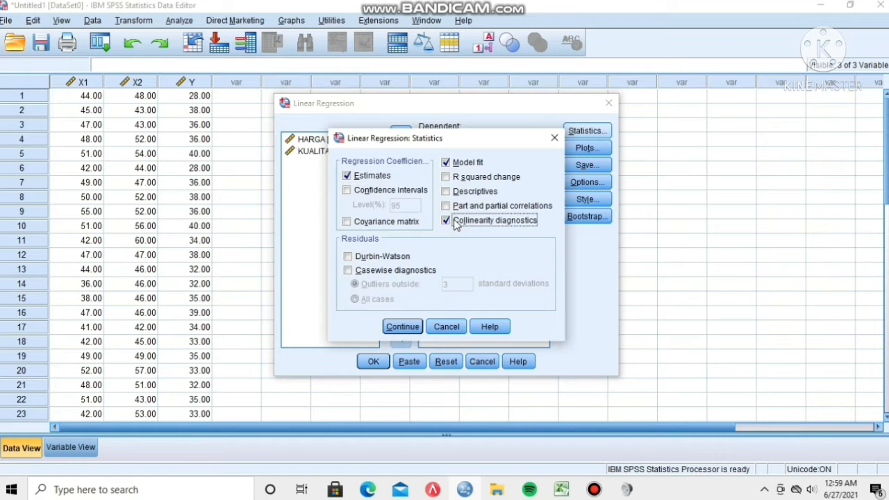
{"action": "left_click", "coordinate": [403, 326]}
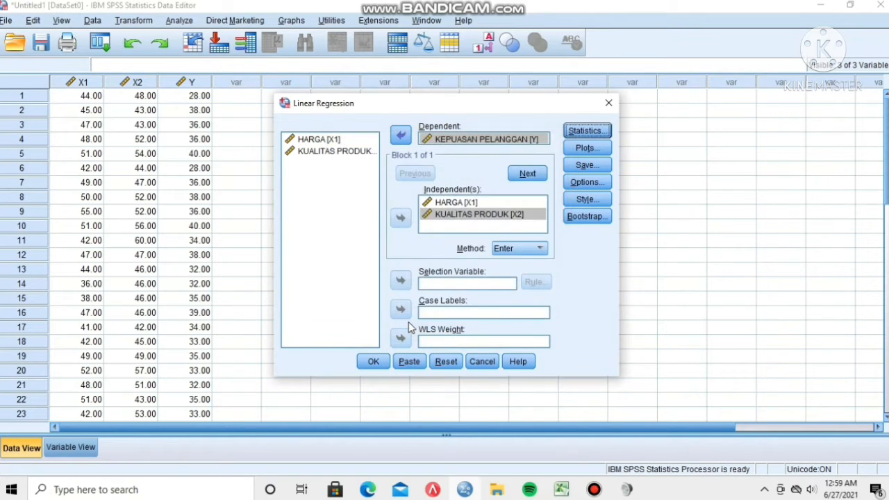
Step: Set up the regression plots with *SRESID as Y and *ZPRED as X, plus a histogram and normal probability plot of the standardized residuals
{"action": "left_click", "coordinate": [593, 149]}
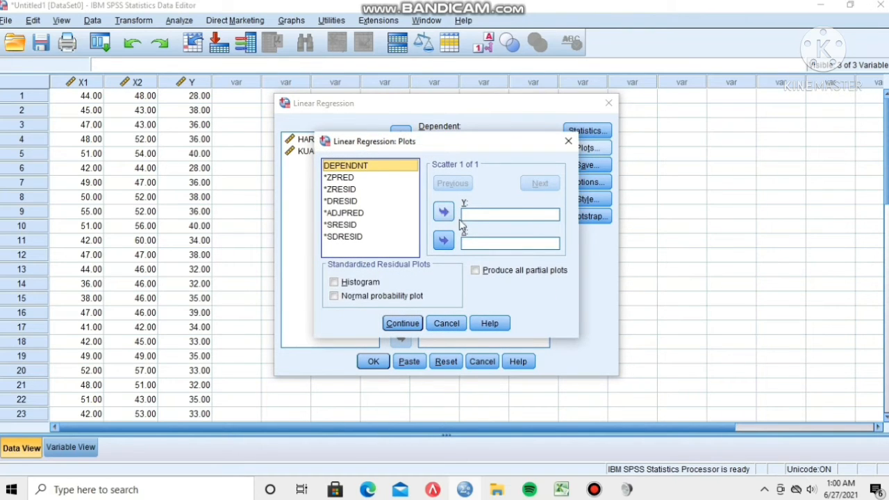
{"action": "left_click", "coordinate": [344, 225]}
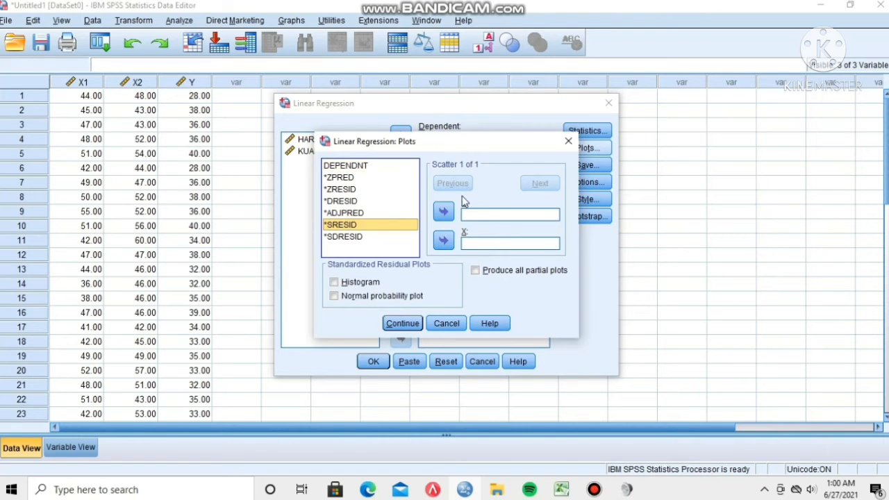
{"action": "left_click", "coordinate": [443, 212]}
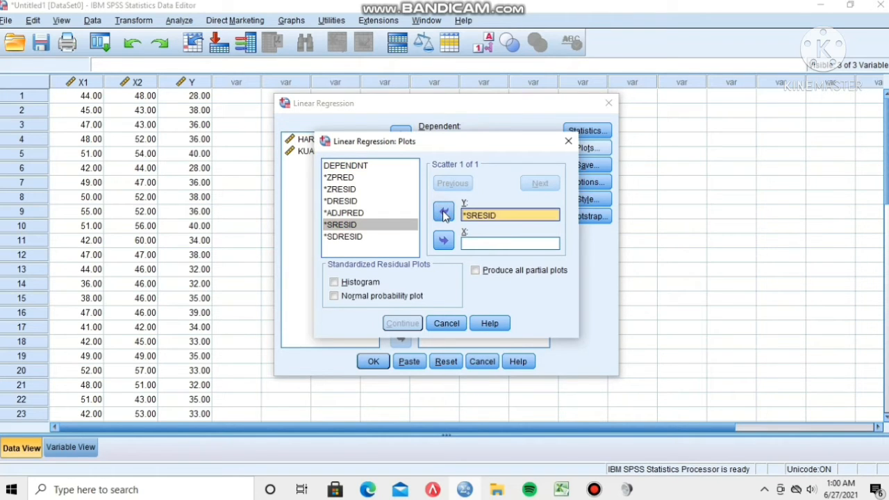
{"action": "left_click", "coordinate": [341, 178]}
{"action": "left_click", "coordinate": [445, 242]}
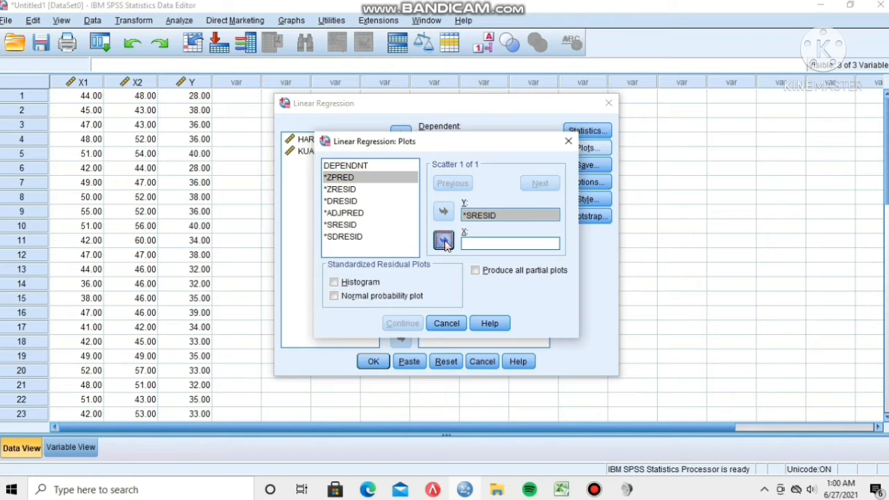
{"action": "left_click", "coordinate": [349, 284]}
{"action": "left_click", "coordinate": [346, 297]}
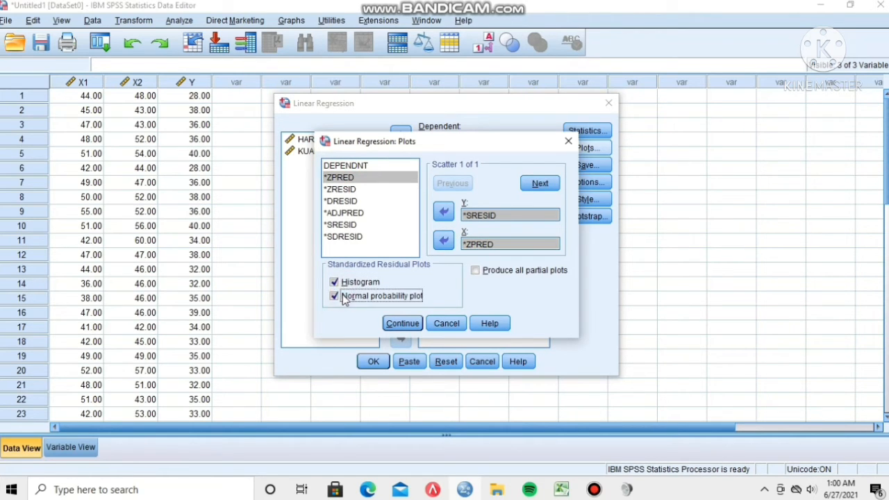
{"action": "left_click", "coordinate": [403, 325]}
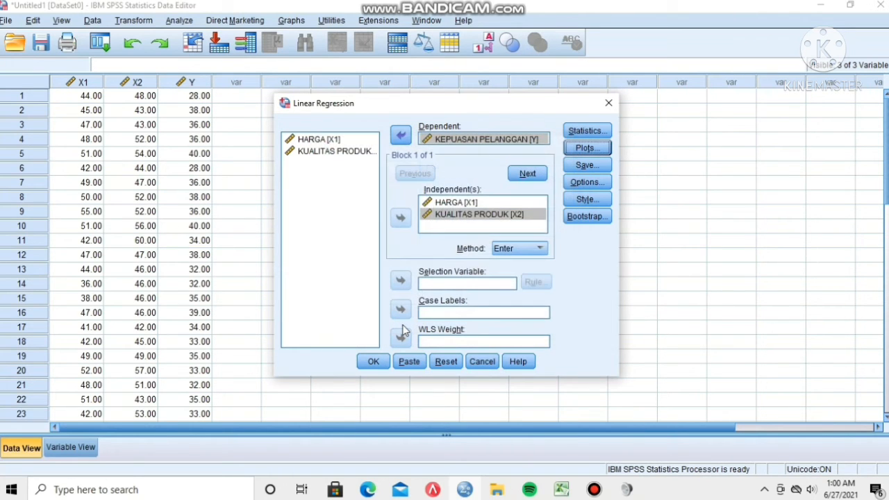
Step: Have the unstandardized residuals saved as a new variable and run the linear regression
{"action": "left_click", "coordinate": [588, 165]}
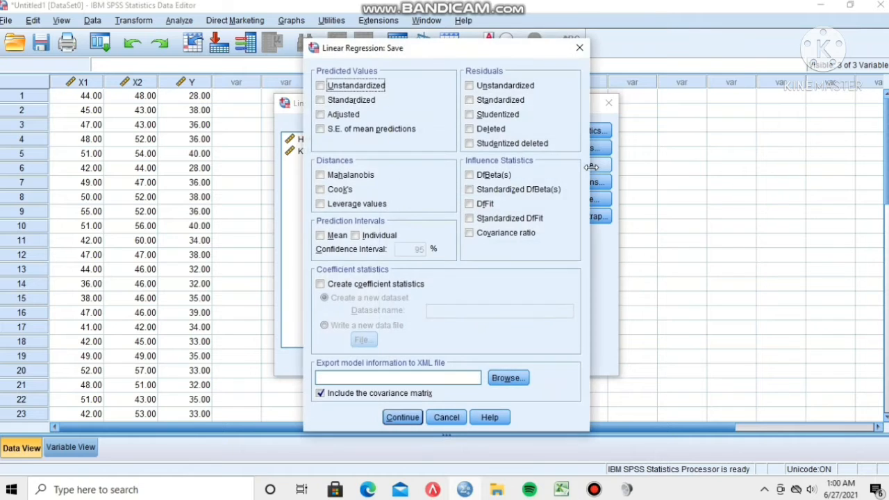
{"action": "left_click", "coordinate": [489, 91]}
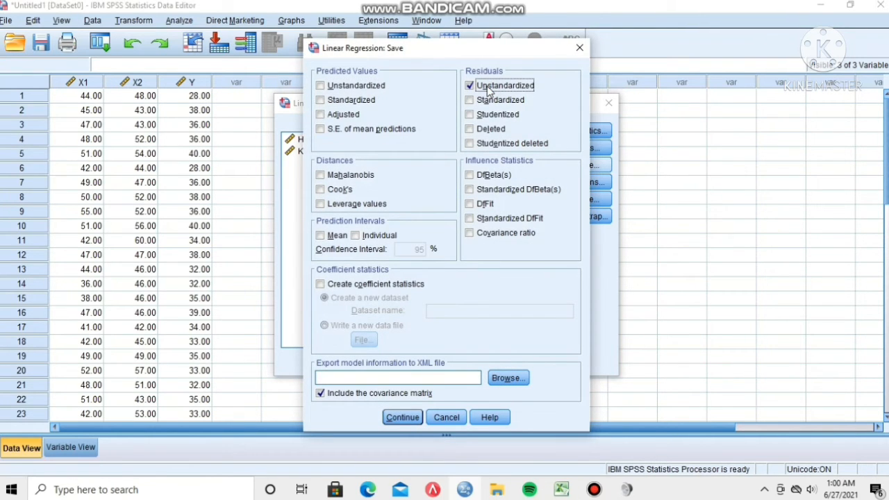
{"action": "left_click", "coordinate": [403, 417]}
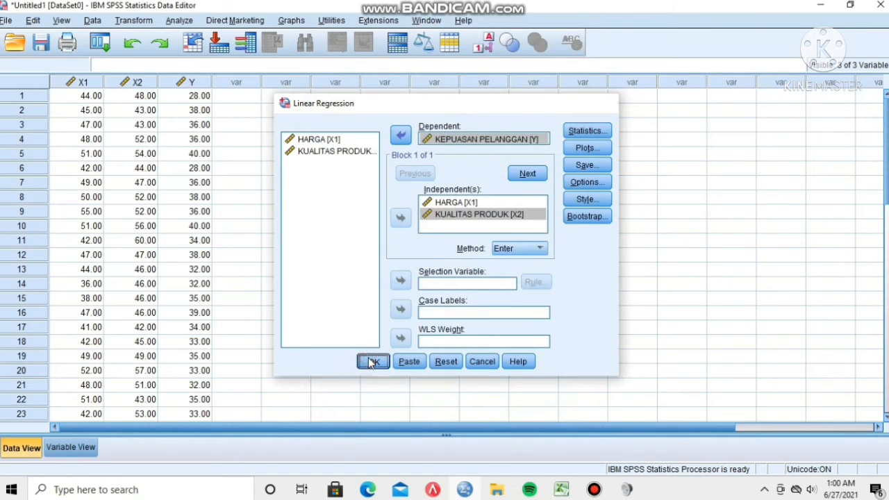
{"action": "left_click", "coordinate": [373, 362]}
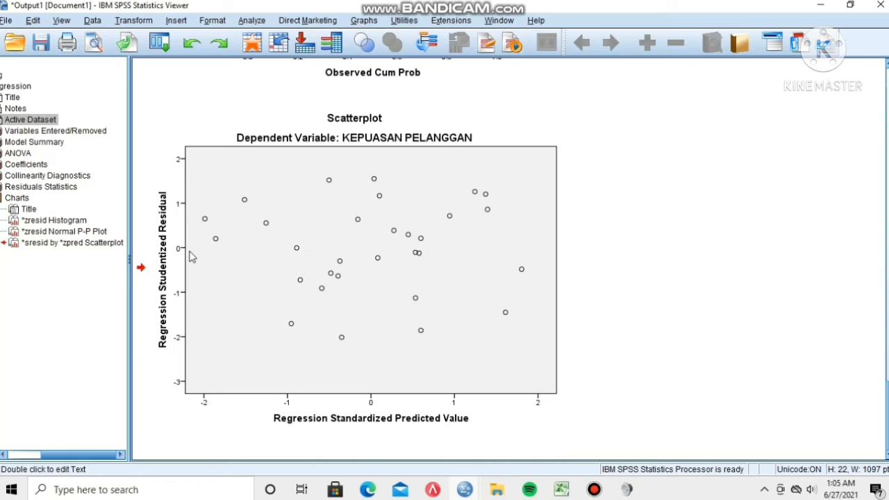
Step: Examine the residual scatterplot, histogram and normal P-P plot in the regression output
{"action": "scroll", "coordinate": [192, 257], "scroll_direction": "up", "scroll_amount": 5}
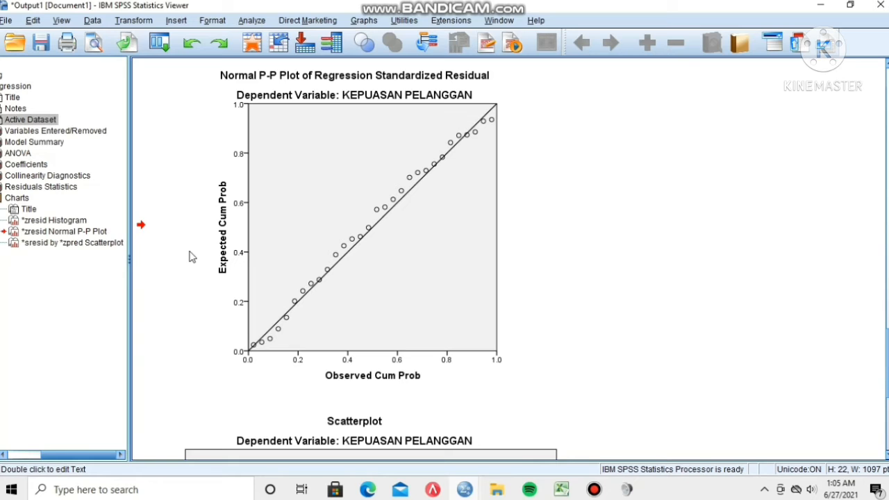
{"action": "scroll", "coordinate": [192, 257], "scroll_direction": "down", "scroll_amount": 5}
{"action": "scroll", "coordinate": [191, 257], "scroll_direction": "up", "scroll_amount": 10}
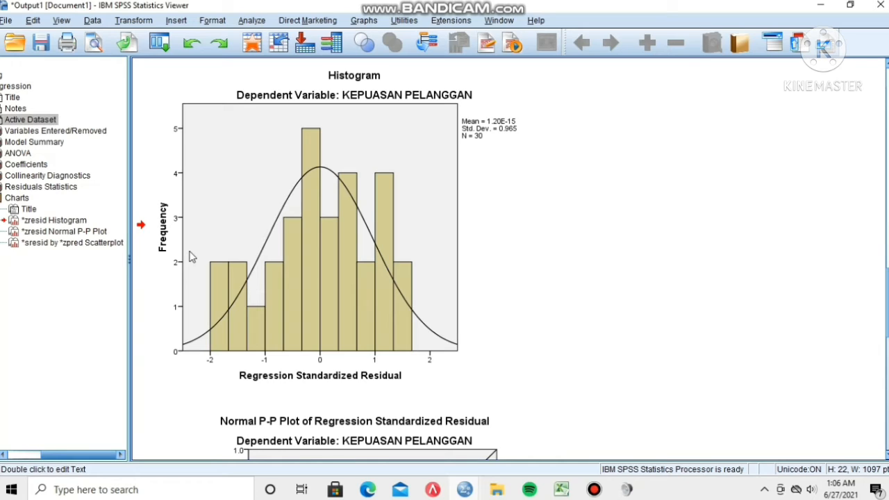
{"action": "left_click", "coordinate": [179, 314]}
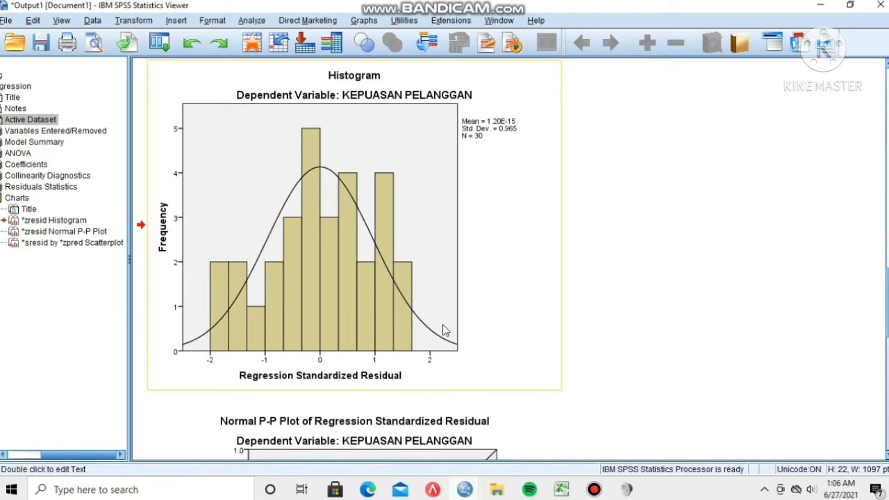
{"action": "scroll", "coordinate": [443, 324], "scroll_direction": "down", "scroll_amount": 10}
{"action": "scroll", "coordinate": [443, 324], "scroll_direction": "up", "scroll_amount": 10}
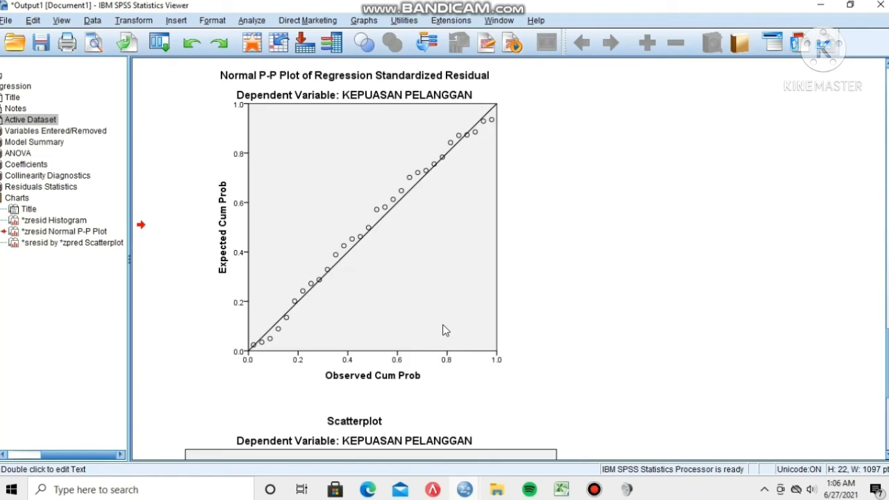
{"action": "scroll", "coordinate": [443, 324], "scroll_direction": "down", "scroll_amount": 5}
{"action": "left_click", "coordinate": [495, 280]}
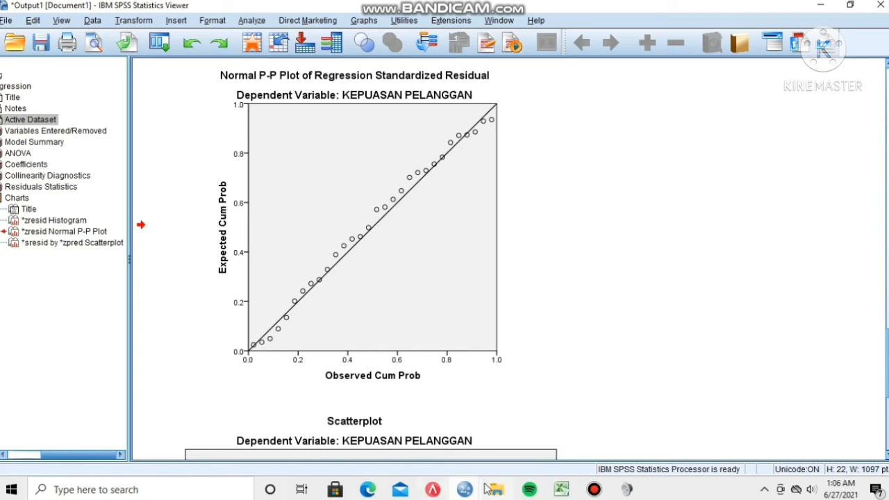
Step: Return to the data sheet, run a legacy One-Sample Kolmogorov-Smirnov test on Unstandardized Residual, and inspect its result table
{"action": "mouse_move", "coordinate": [459, 492]}
{"action": "left_click", "coordinate": [401, 452]}
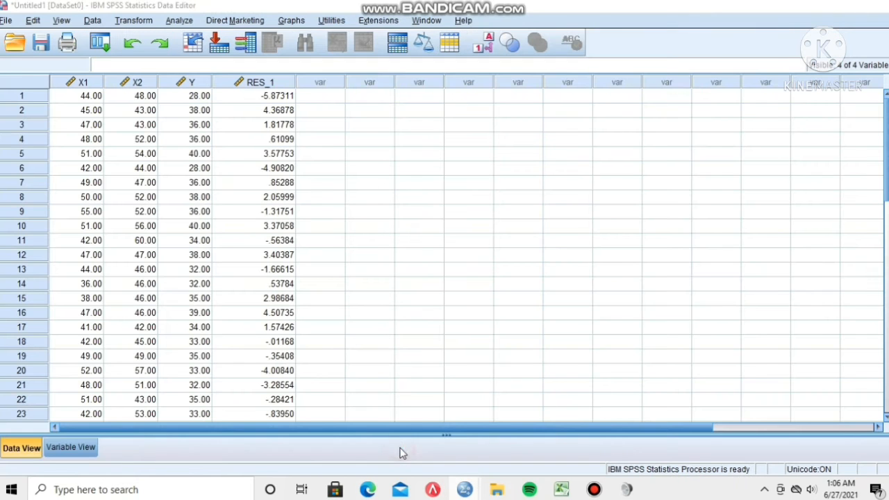
{"action": "left_click", "coordinate": [175, 22]}
{"action": "mouse_move", "coordinate": [239, 158]}
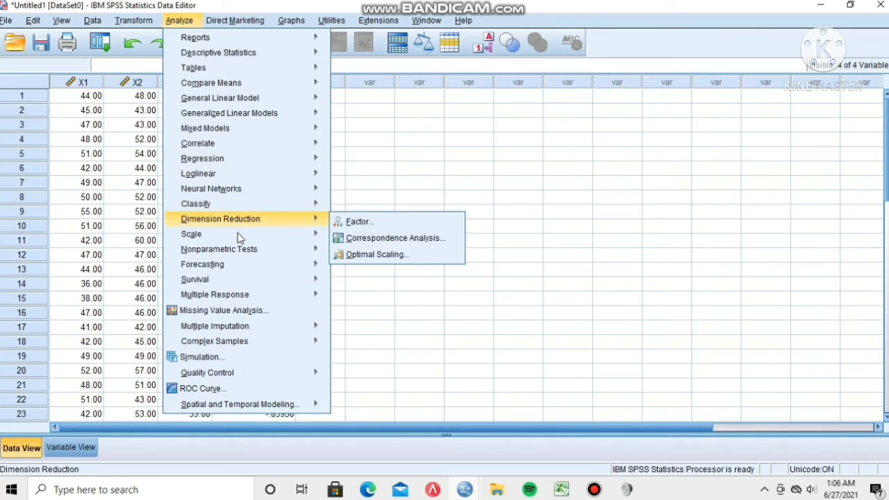
{"action": "mouse_move", "coordinate": [240, 250]}
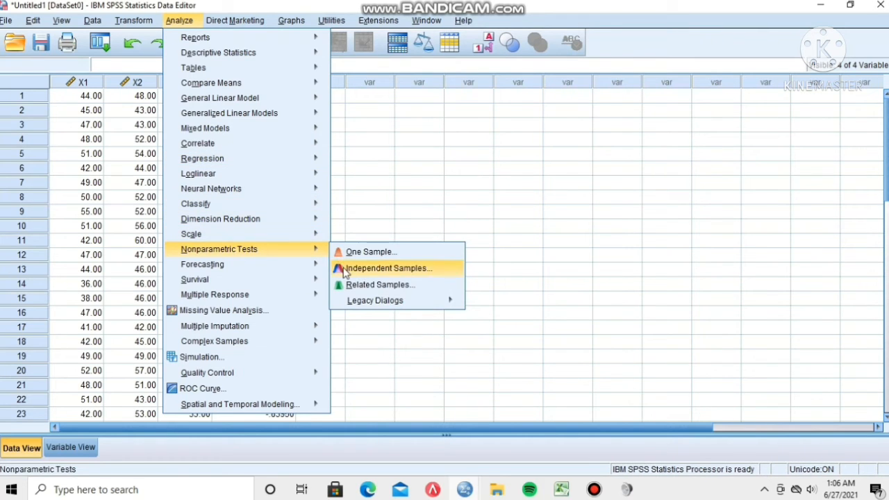
{"action": "mouse_move", "coordinate": [354, 303]}
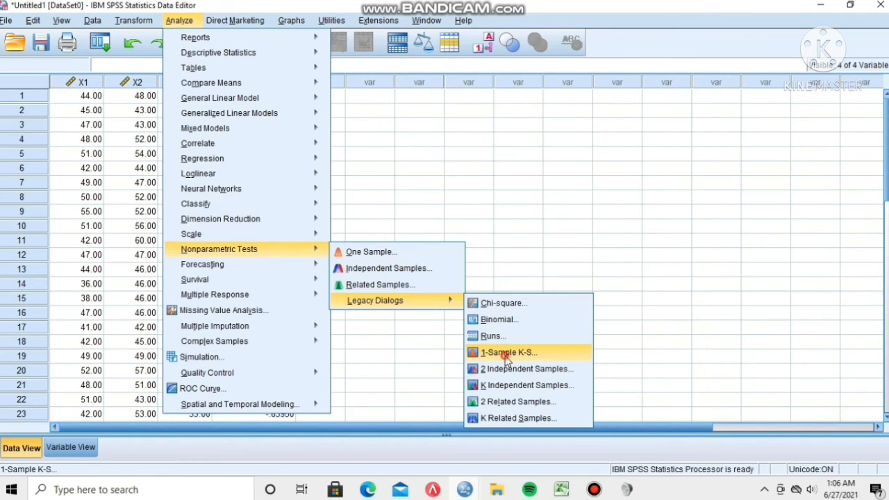
{"action": "left_click", "coordinate": [505, 354]}
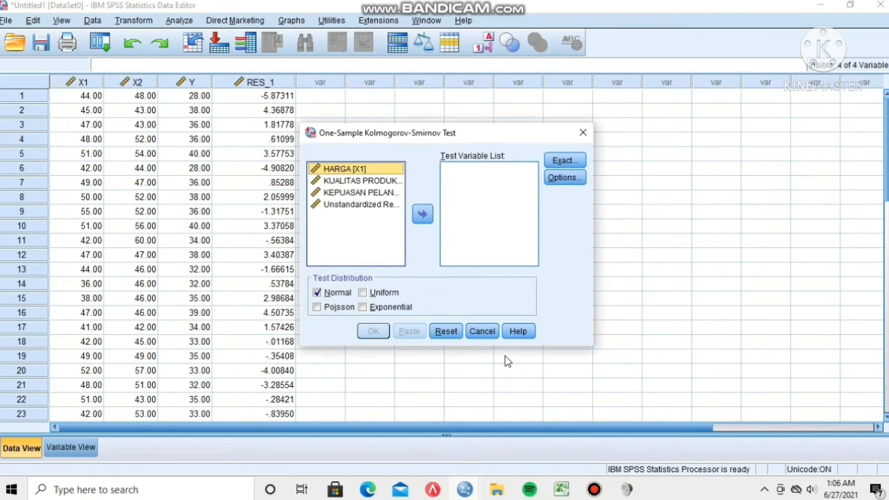
{"action": "left_click", "coordinate": [373, 207]}
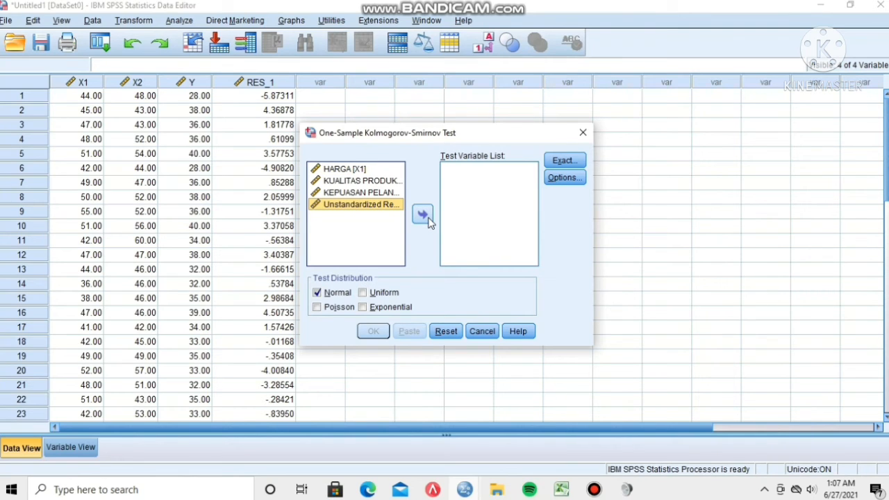
{"action": "left_click", "coordinate": [423, 216]}
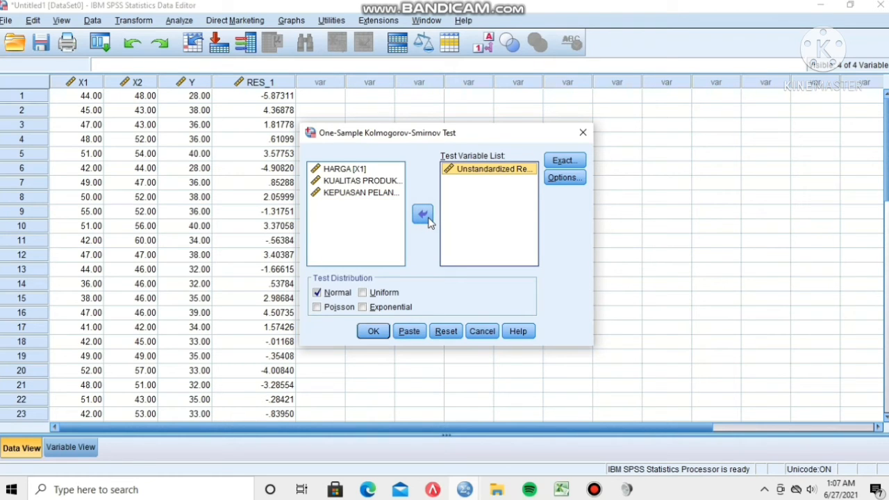
{"action": "left_click", "coordinate": [374, 331]}
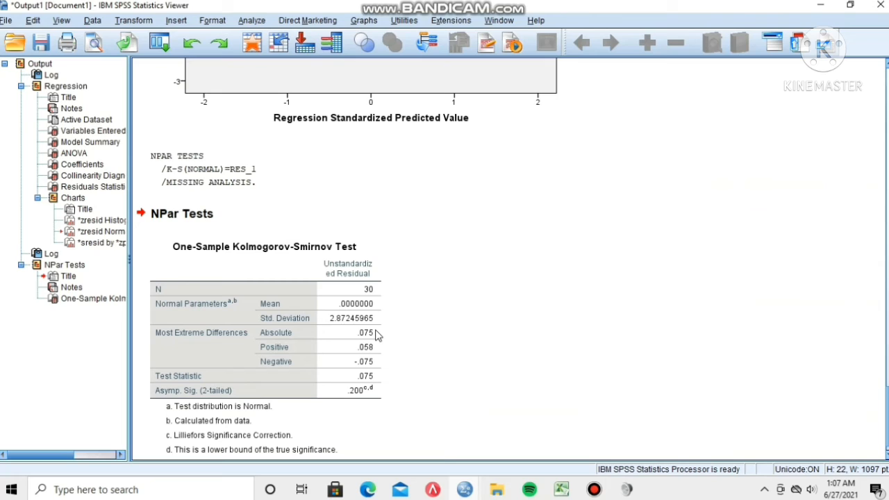
{"action": "left_click", "coordinate": [353, 353]}
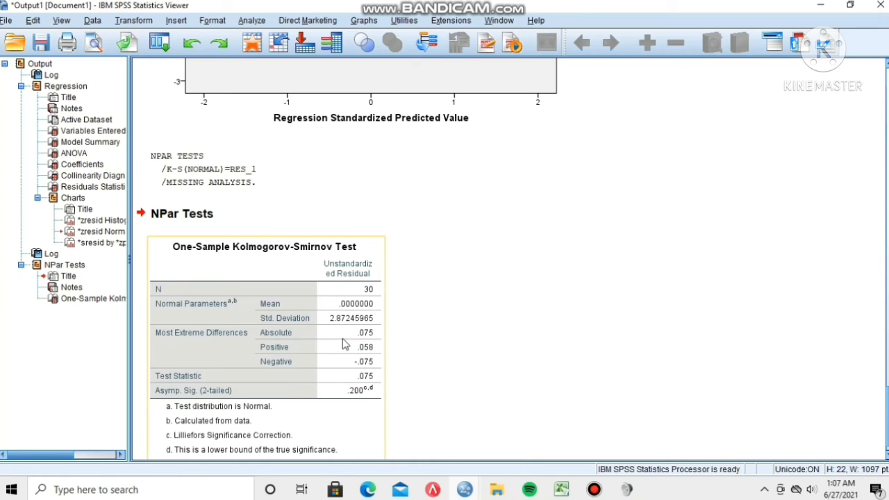
Step: Check the Tolerance and VIF values in the Coefficients table and review the residual scatterplot
{"action": "key", "text": "Up"}
{"action": "key", "text": "Up"}
{"action": "key", "text": "Up"}
{"action": "key", "text": "Up"}
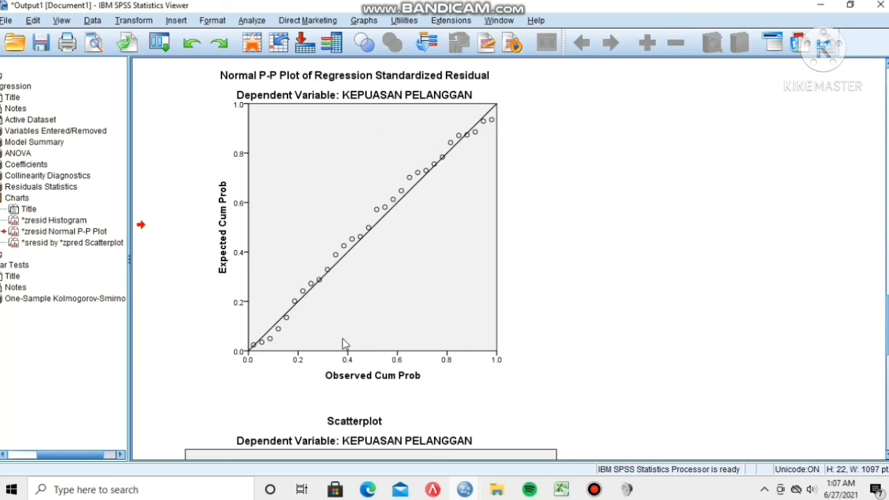
{"action": "key", "text": "Up"}
{"action": "key", "text": "Up"}
{"action": "key", "text": "Up"}
{"action": "key", "text": "Up"}
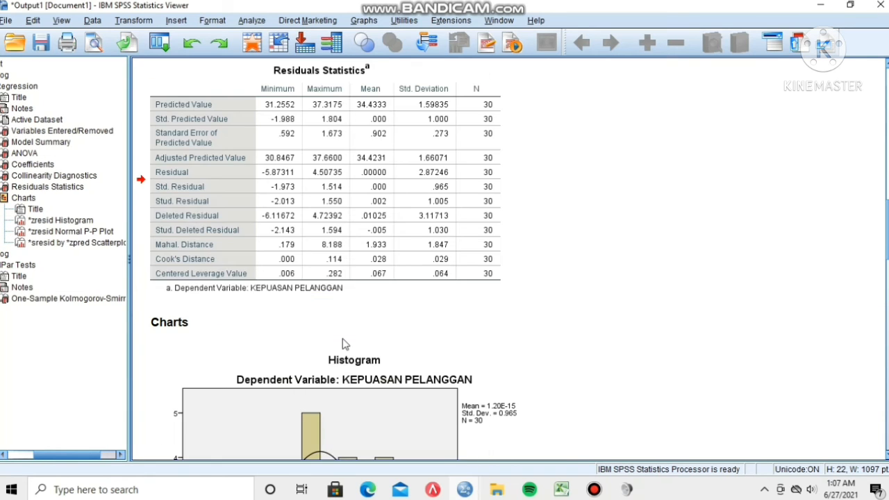
{"action": "key", "text": "Up"}
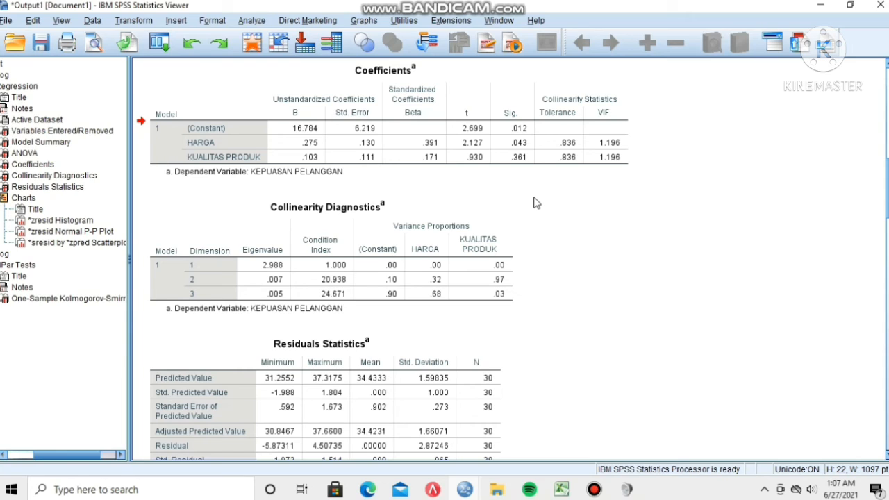
{"action": "left_click", "coordinate": [597, 128]}
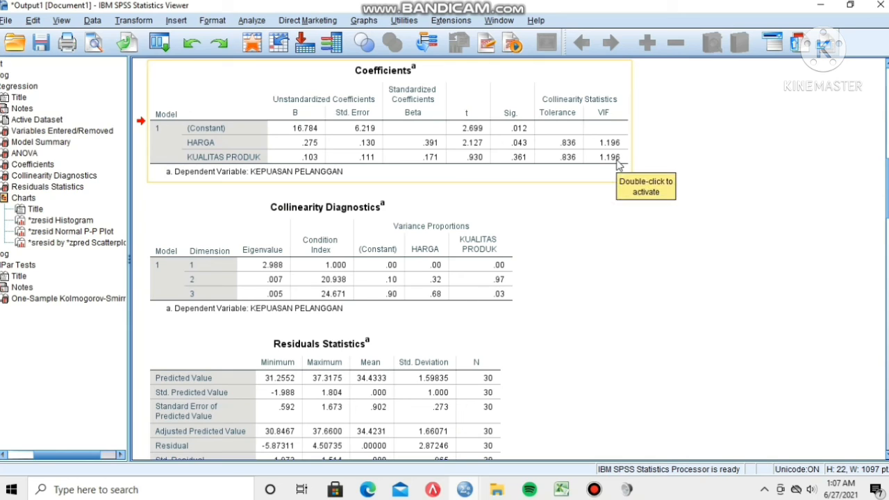
{"action": "left_click_drag", "start_coordinate": [618, 165], "coordinate": [582, 141]}
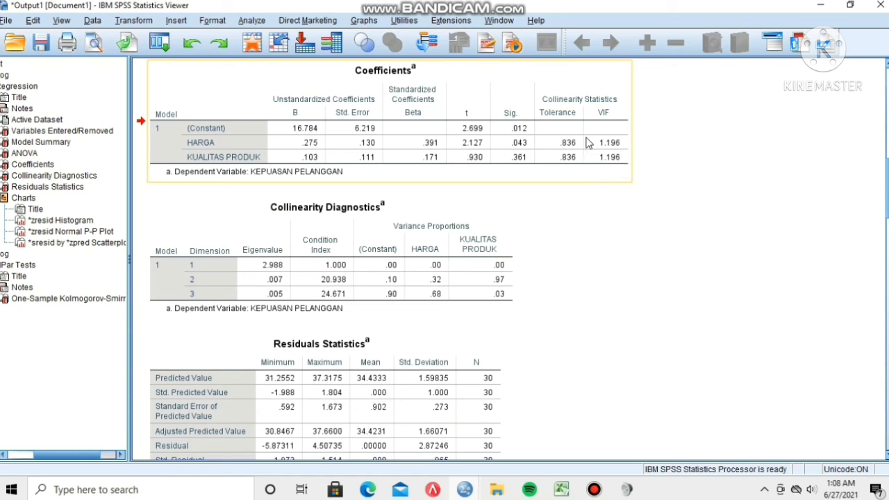
{"action": "scroll", "coordinate": [587, 142], "scroll_direction": "down", "scroll_amount": 20}
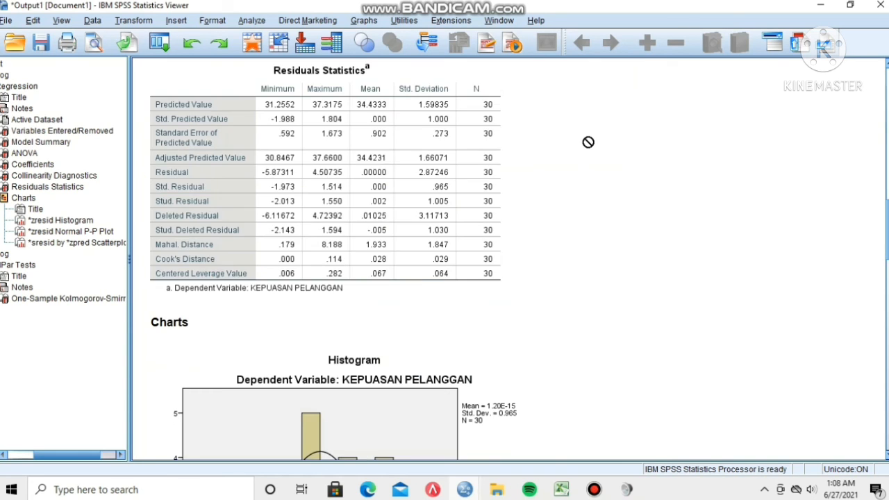
{"action": "scroll", "coordinate": [588, 142], "scroll_direction": "up", "scroll_amount": 8}
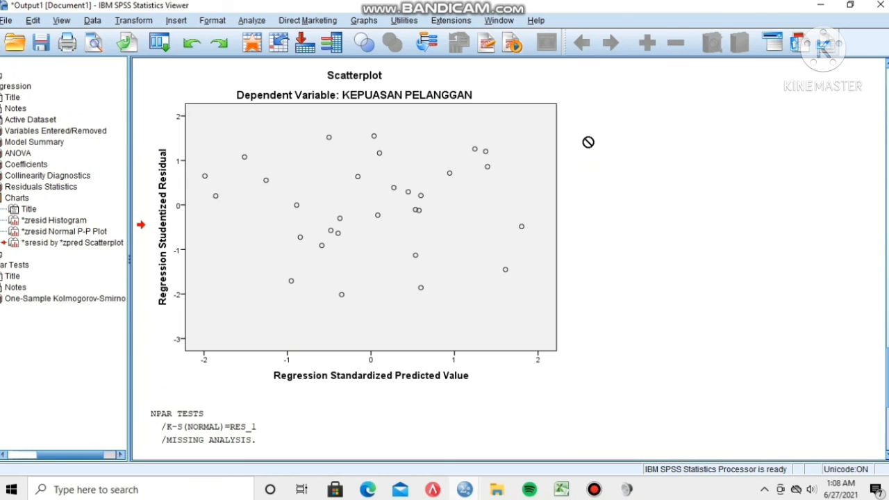